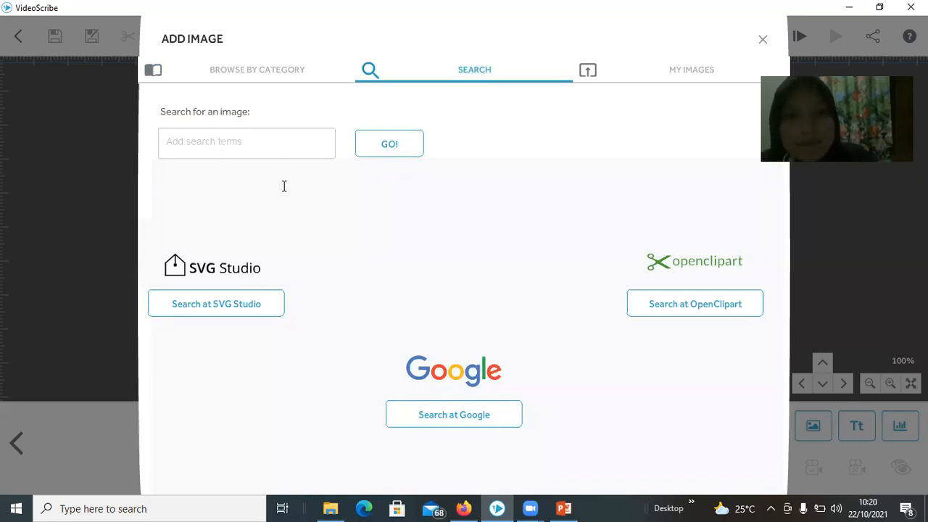
- Add the Universitas Negeri Medan logo from the saved images, shrink it and place it in the canvas's upper-right area
click(688, 78)
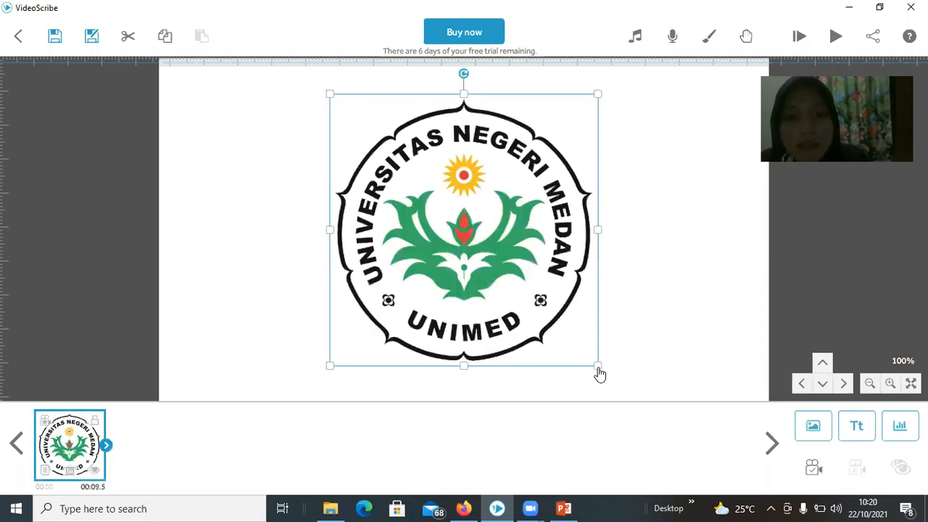
drag(599, 373, 552, 319)
drag(499, 264, 688, 204)
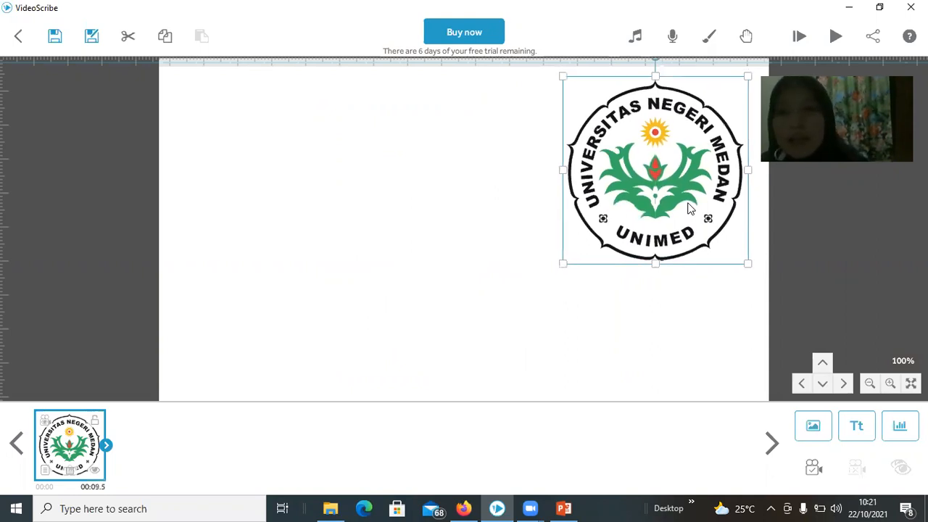
click(474, 282)
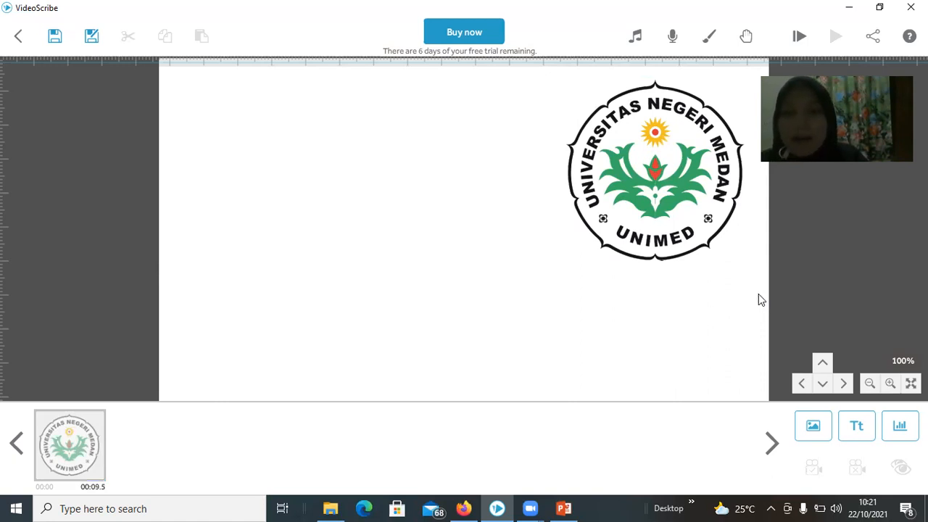
- Start a new text element and look through its font list, additional fonts, language filter and color palette
click(854, 431)
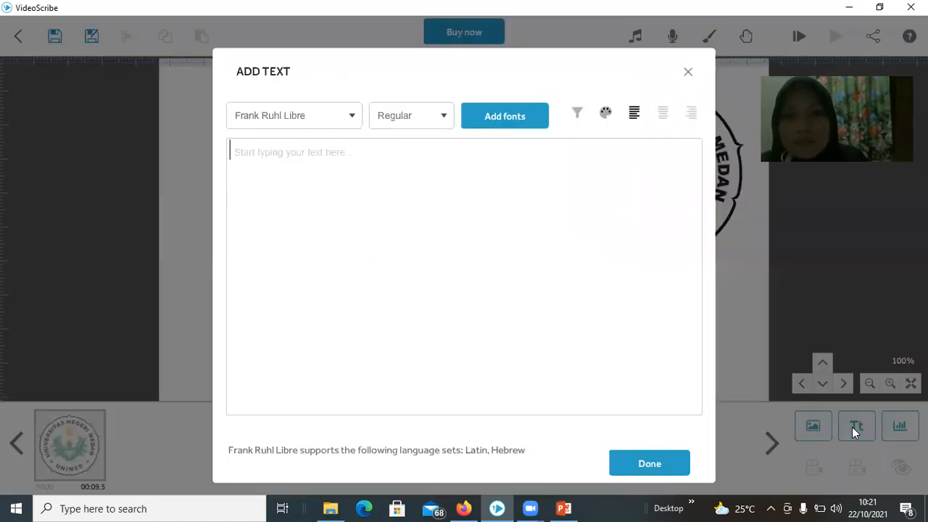
click(352, 123)
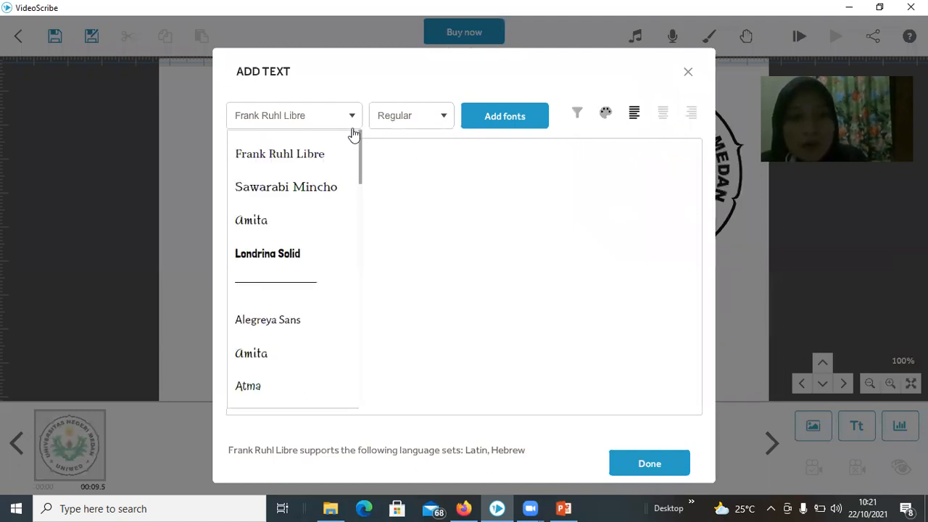
drag(360, 143, 363, 196)
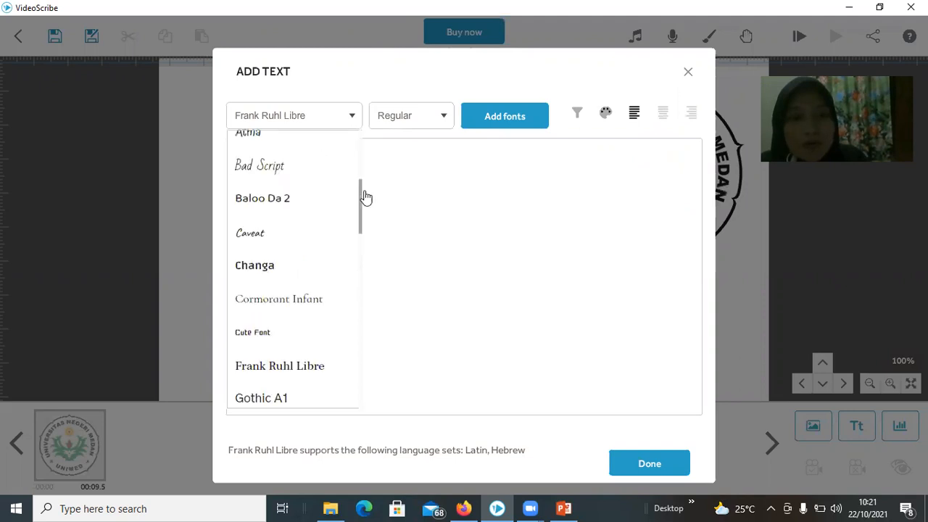
click(487, 152)
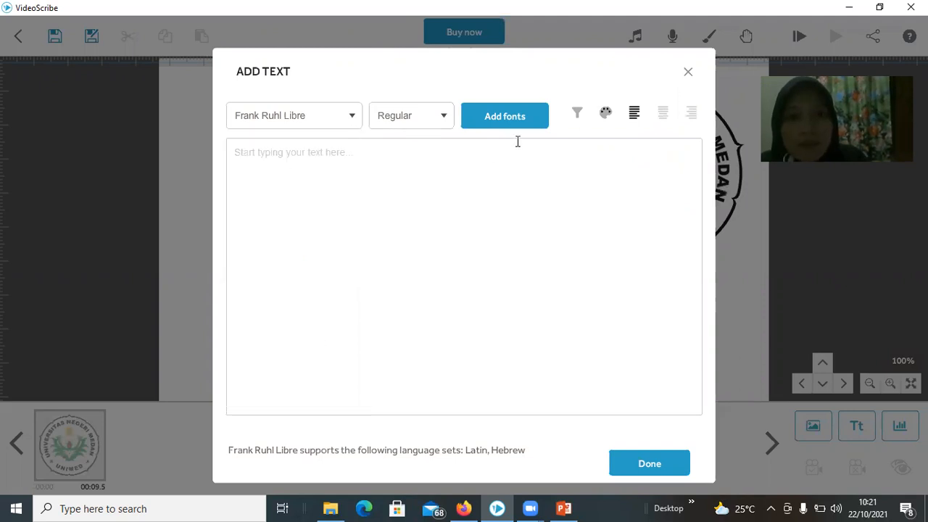
click(523, 116)
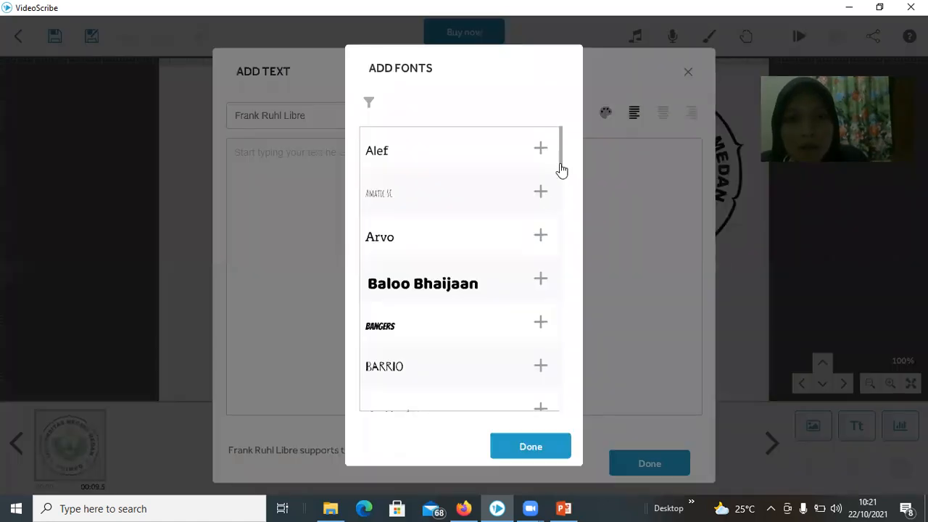
drag(565, 193, 567, 291)
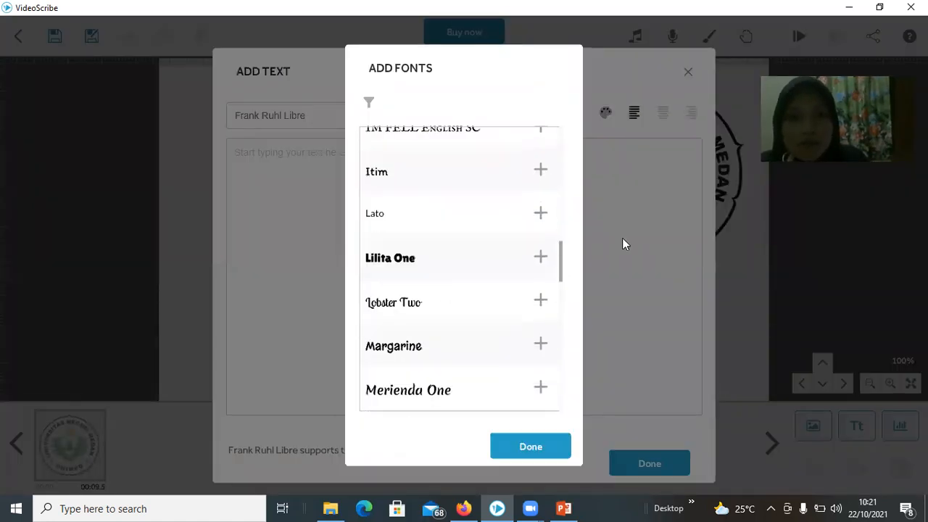
scroll(622, 243, down, 1)
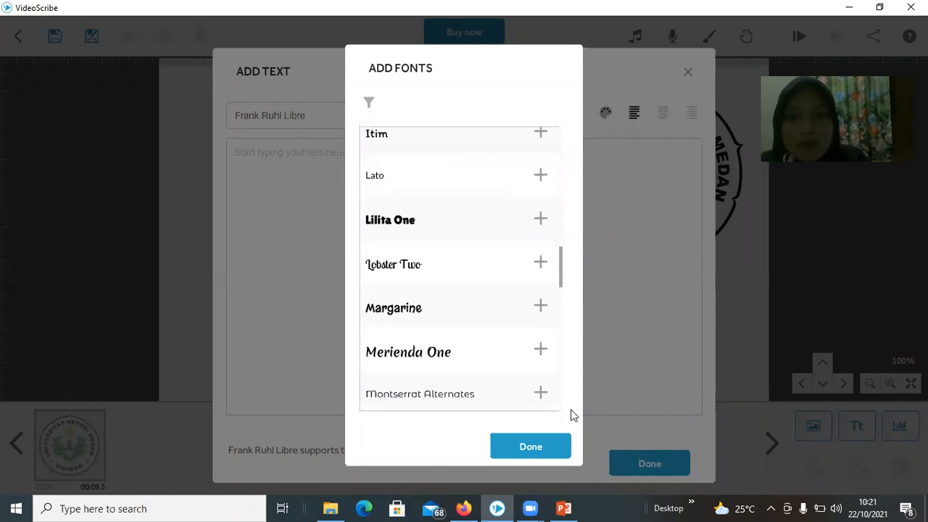
click(565, 444)
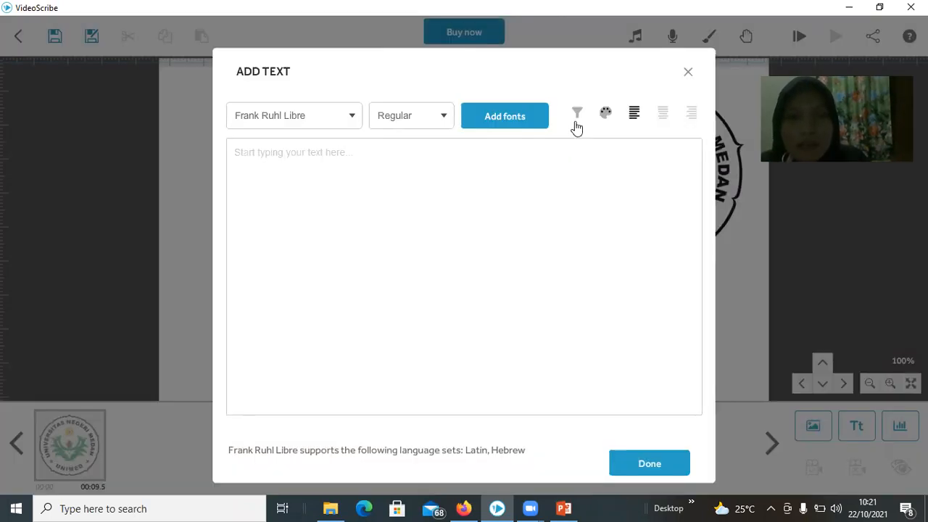
click(577, 119)
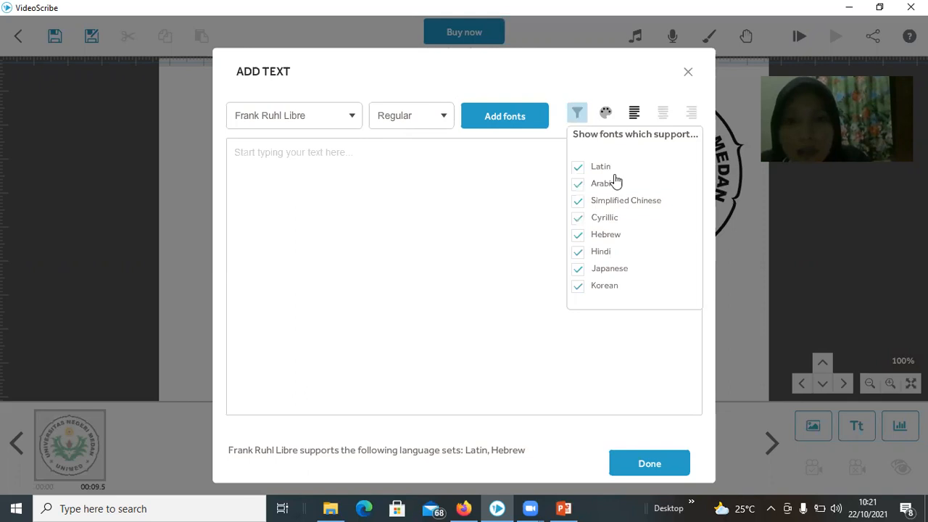
click(606, 114)
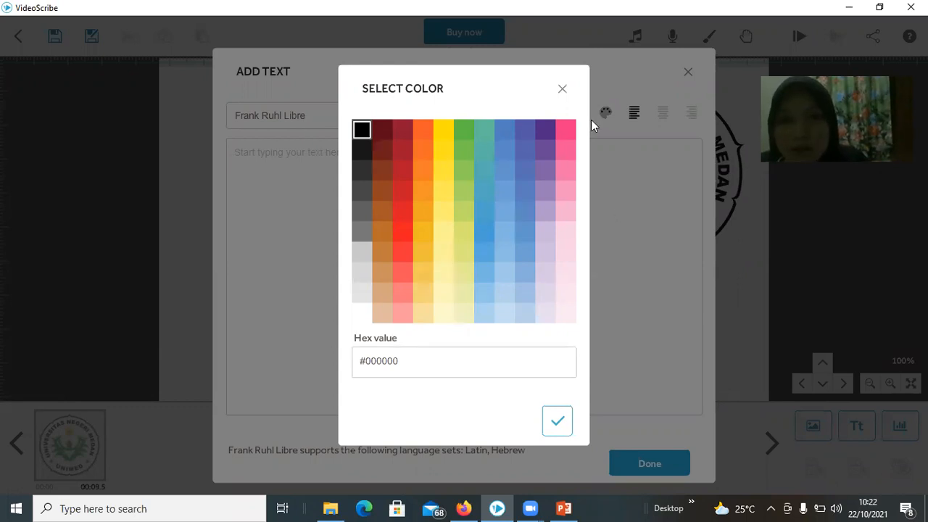
click(649, 115)
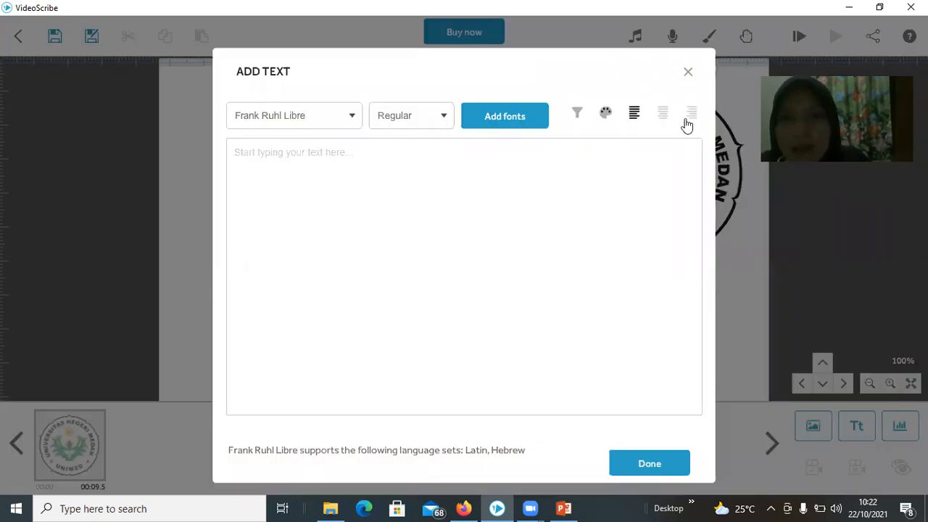
- Enter "UNIVERSITAS NEGERI MEDAN" as the text and set its font to Sawarabi Mincho
click(310, 158)
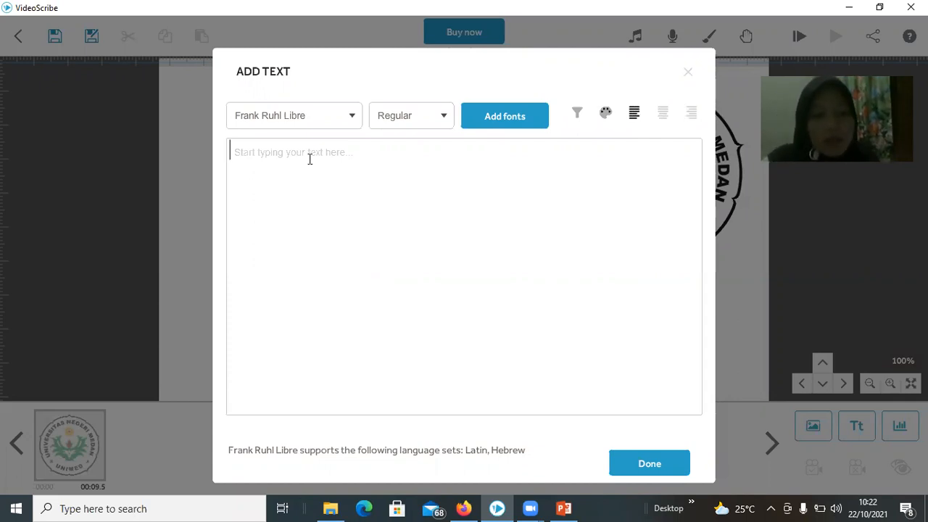
text(UN)
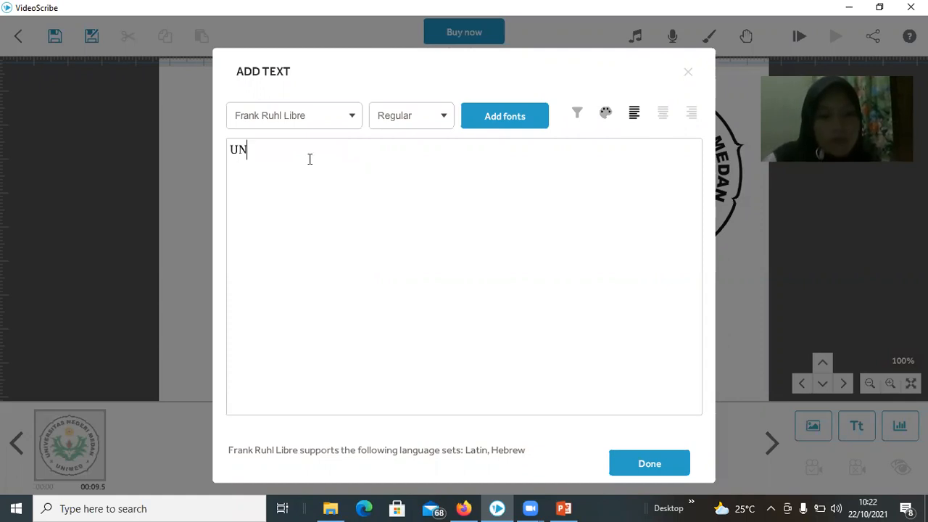
text(IVERSITAS NEGERI MEDAN)
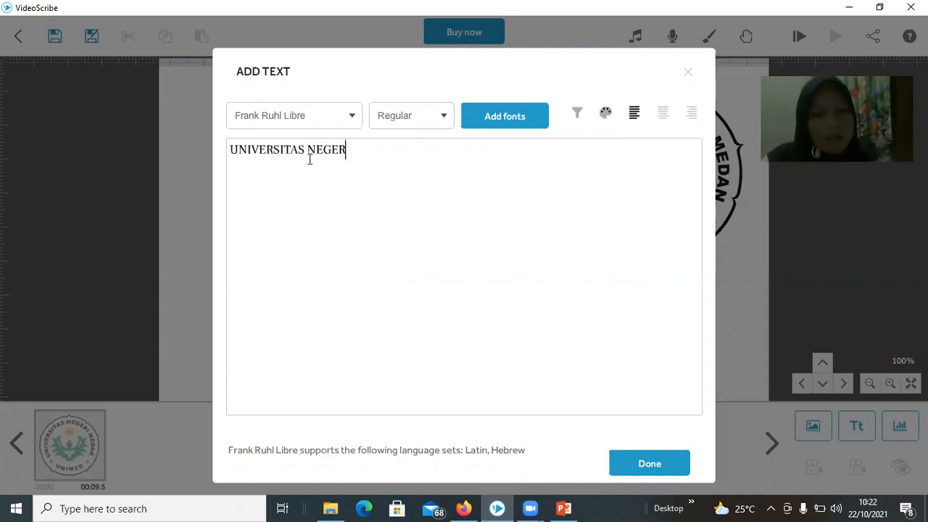
click(353, 118)
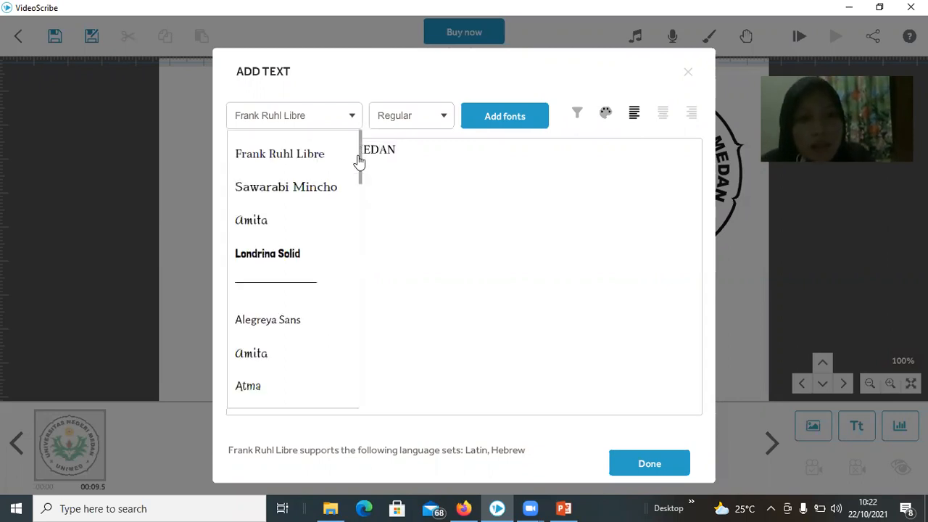
click(336, 189)
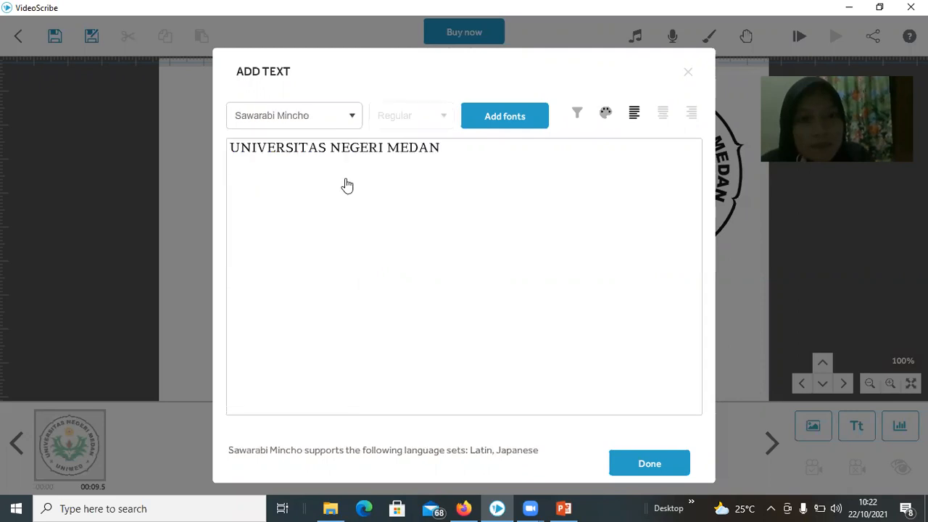
- Try the Cormorant Infant and Lobster fonts on the text, and return it to Sawarabi Mincho
click(352, 116)
drag(361, 186, 366, 241)
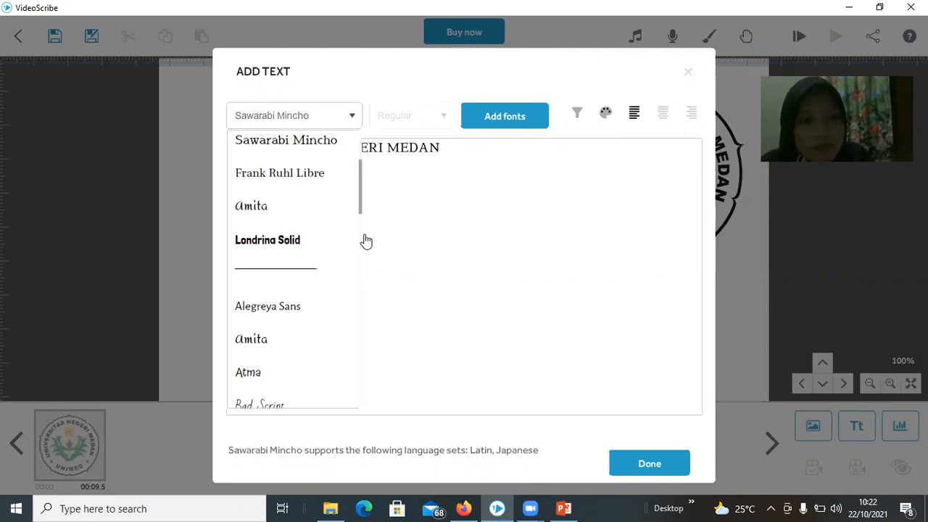
scroll(297, 300, down, 4)
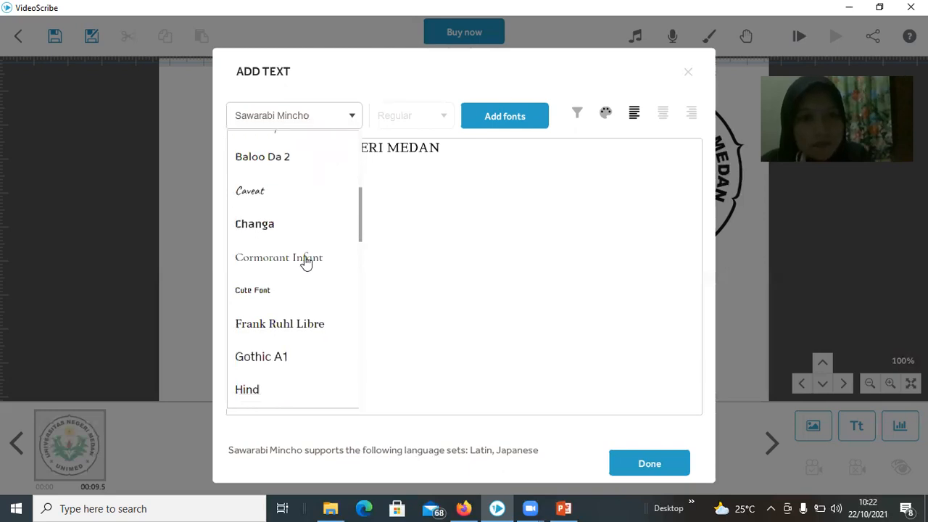
click(305, 258)
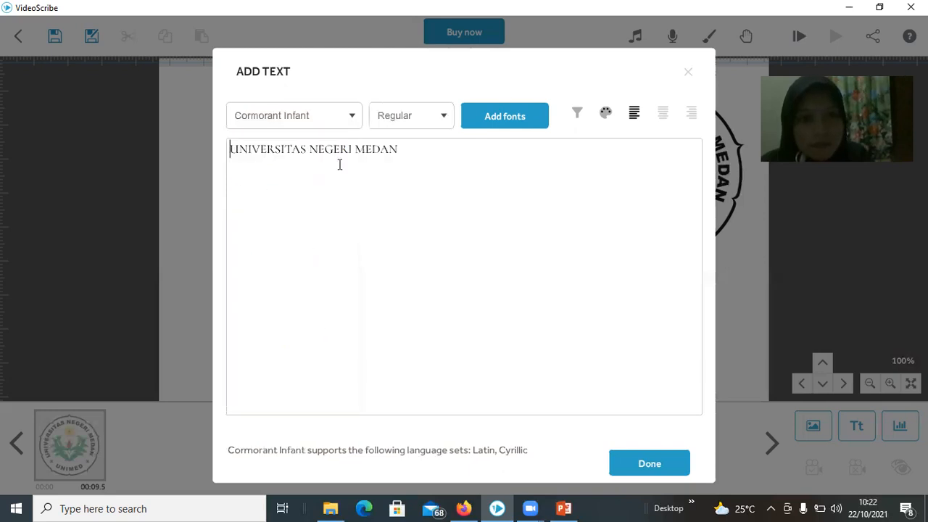
click(351, 117)
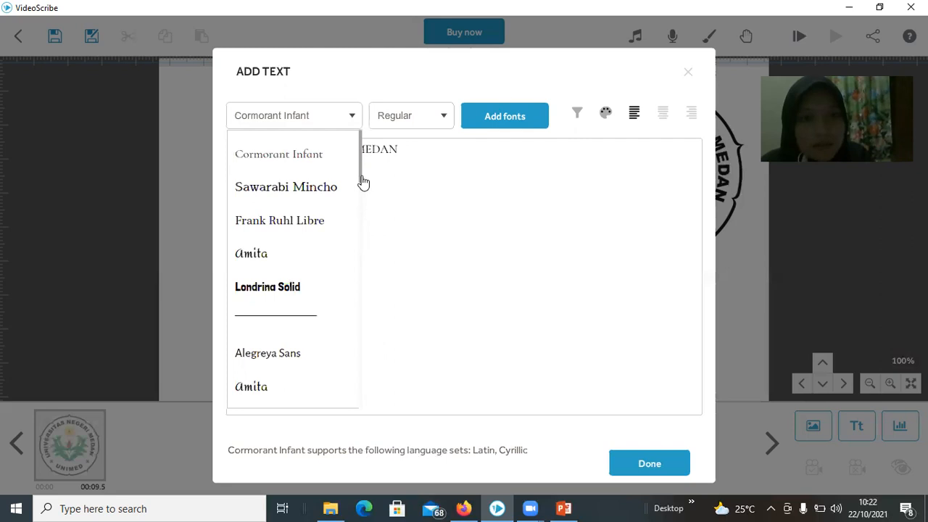
scroll(363, 269, down, 5)
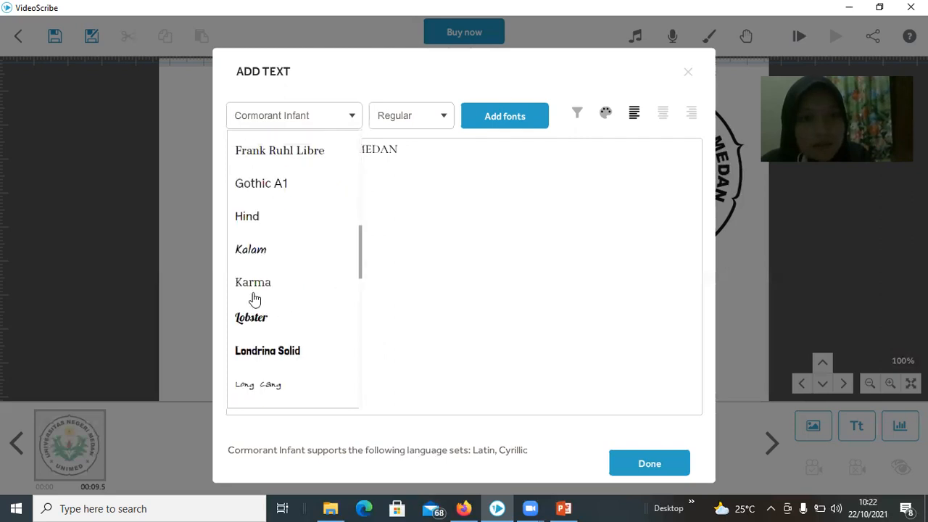
scroll(253, 298, down, 1)
click(253, 294)
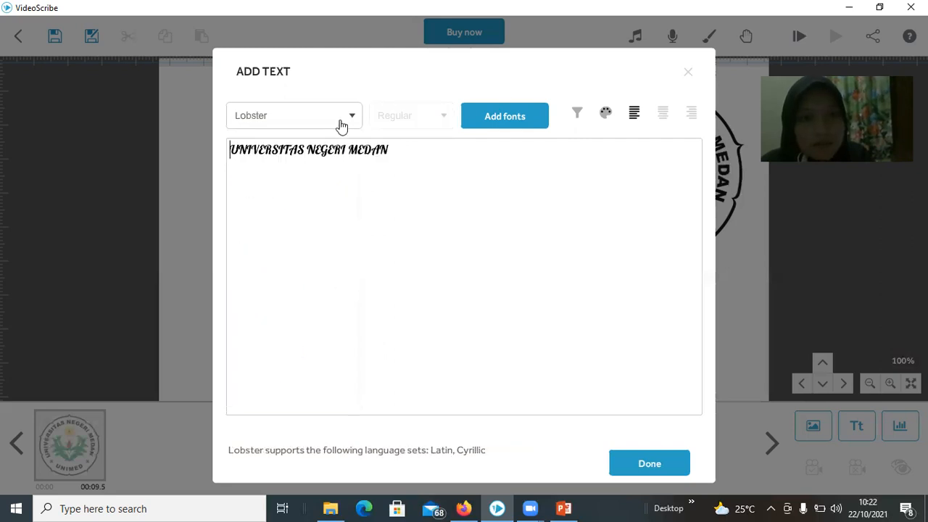
click(350, 118)
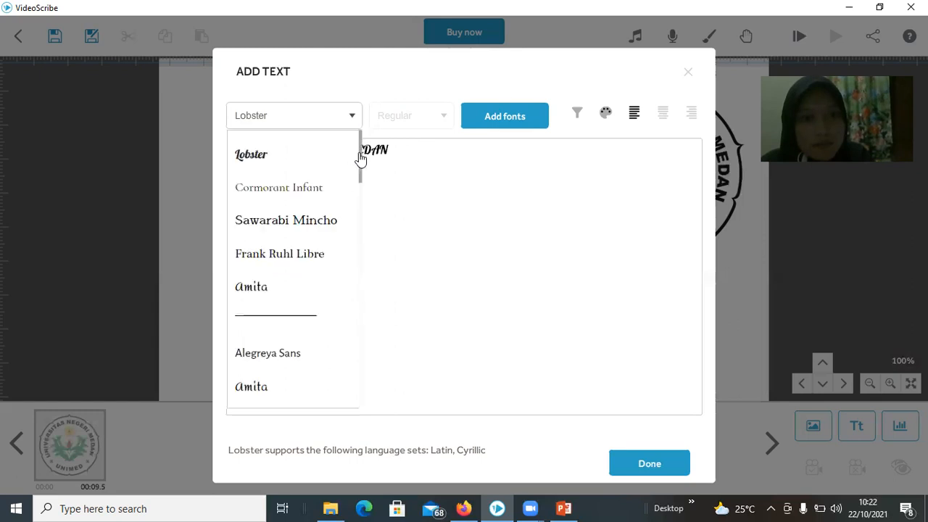
click(317, 224)
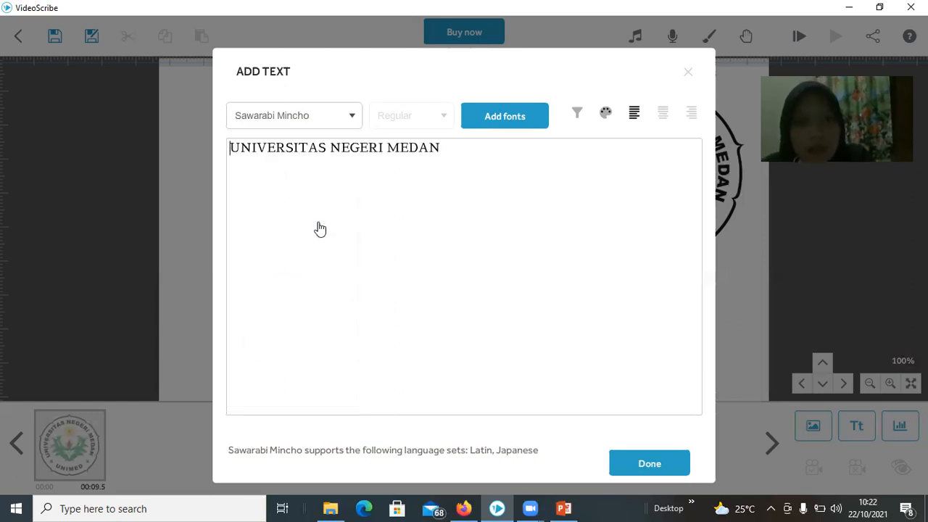
- Color the text green (#5fbb46), center-align it and place it on the canvas
click(605, 116)
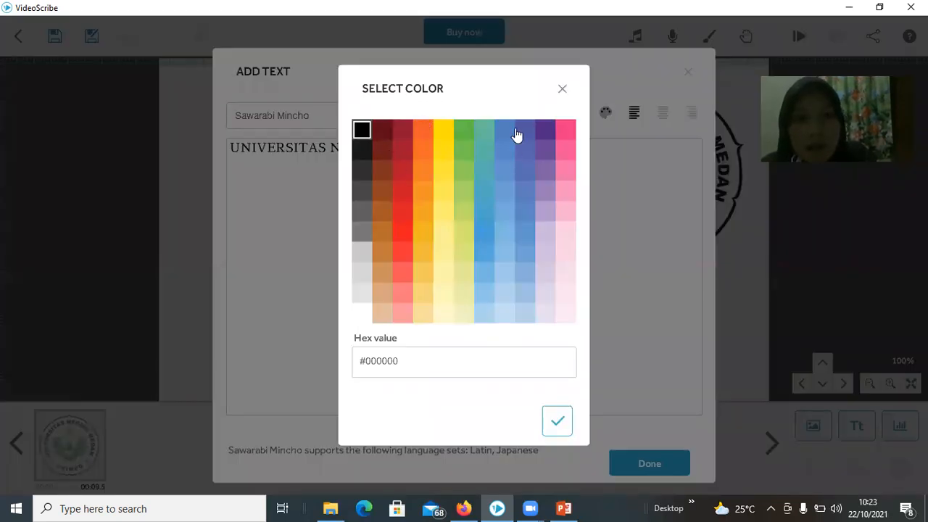
click(465, 133)
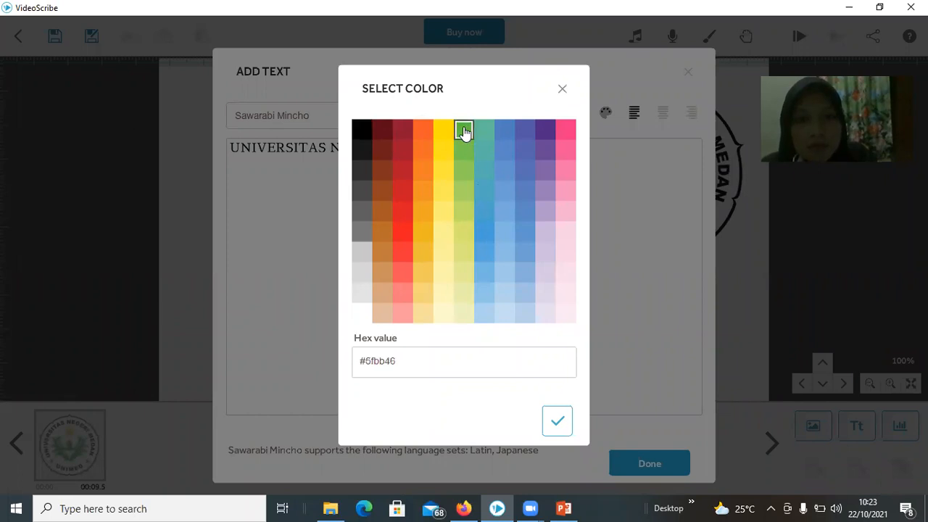
click(556, 421)
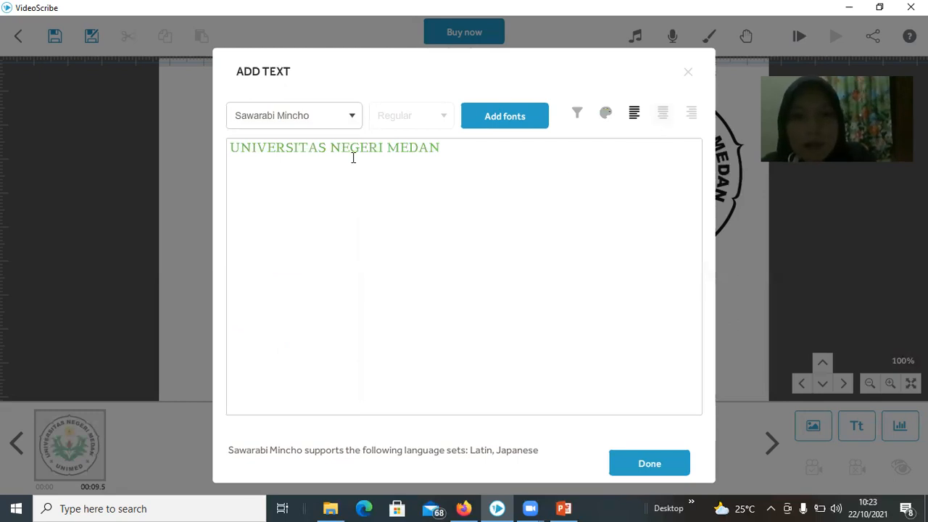
click(662, 118)
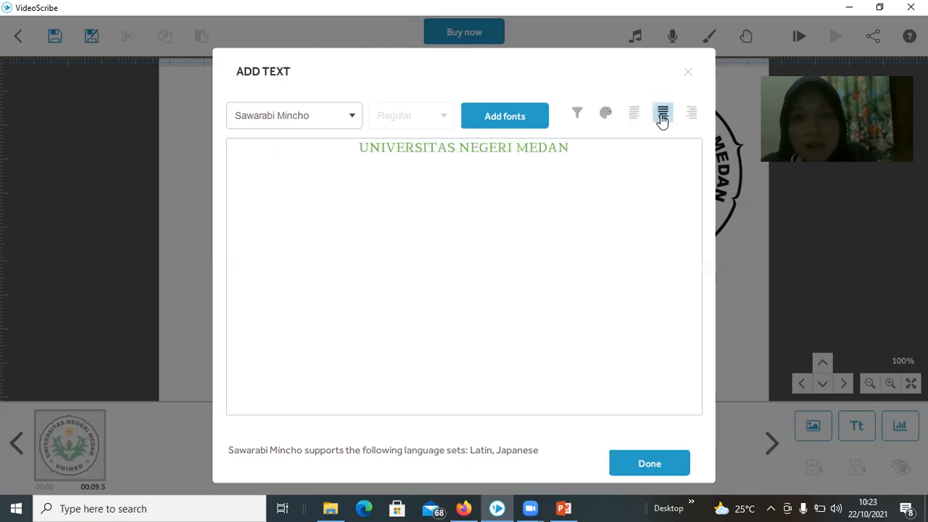
click(652, 463)
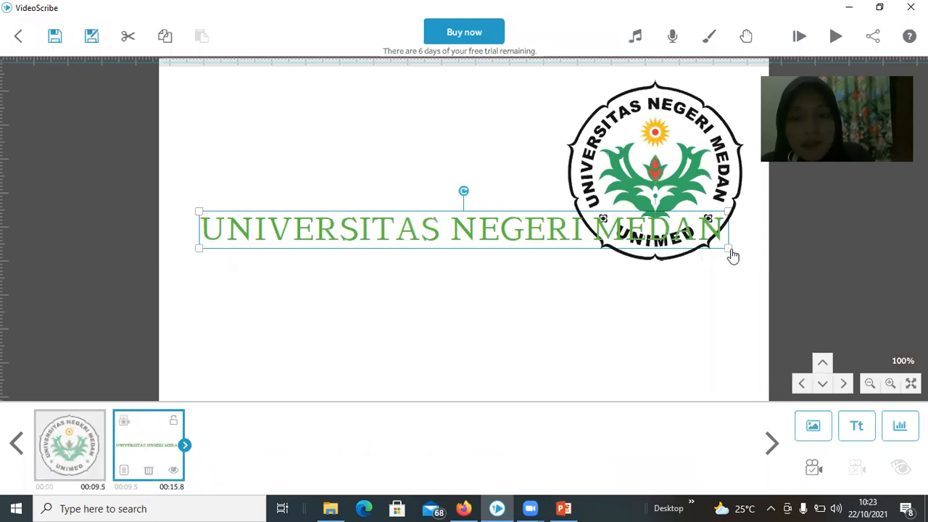
- Shrink the university name text and position it beside the logo's upper-left side, clear of the emblem
drag(728, 249, 597, 240)
drag(545, 226, 440, 128)
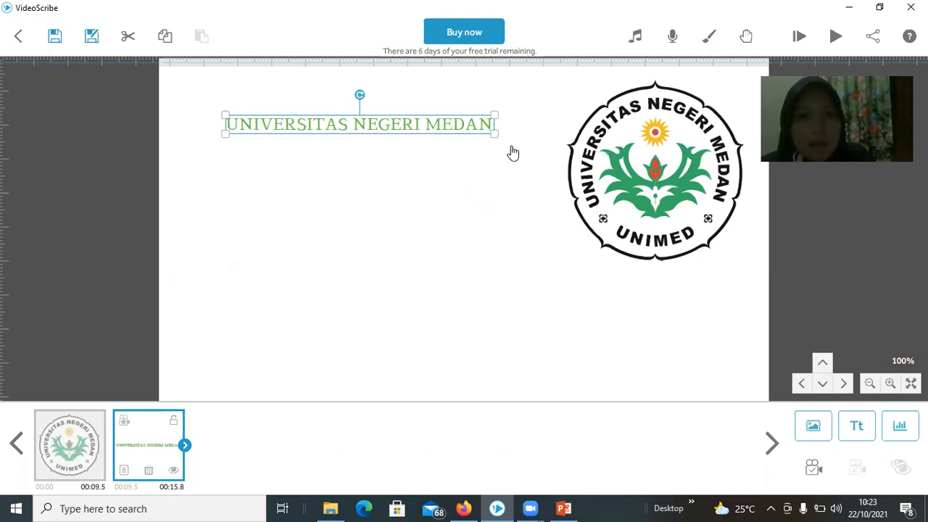
drag(516, 156, 544, 150)
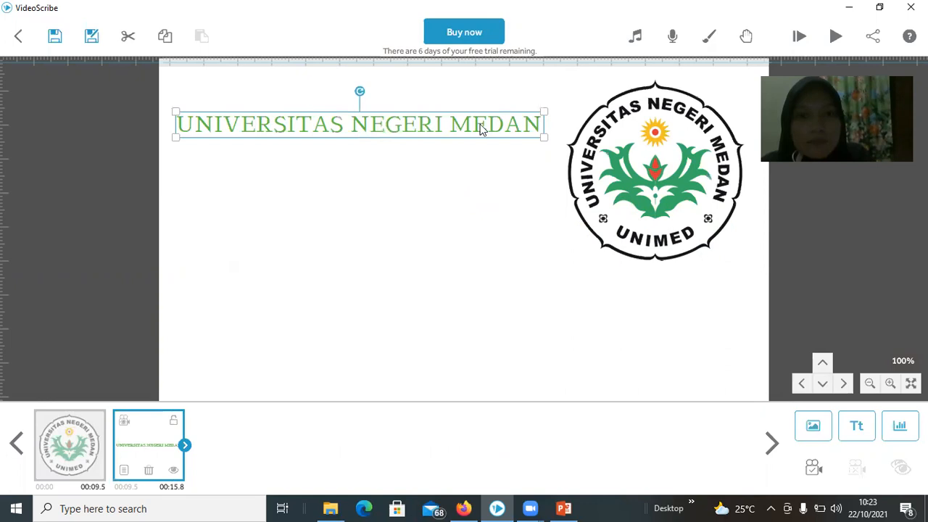
click(468, 226)
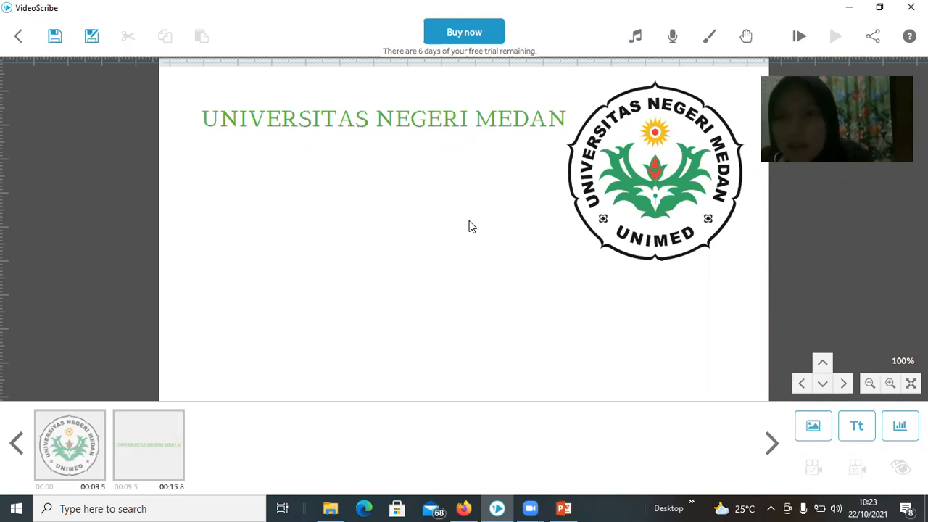
- Start a new chart of type Line with Amita as the label font, labels inside and color enabled
click(899, 426)
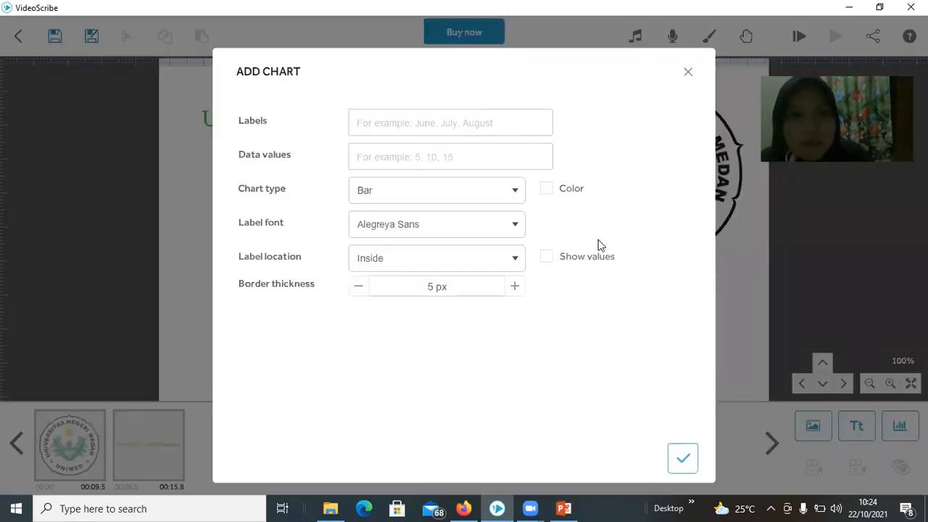
click(512, 200)
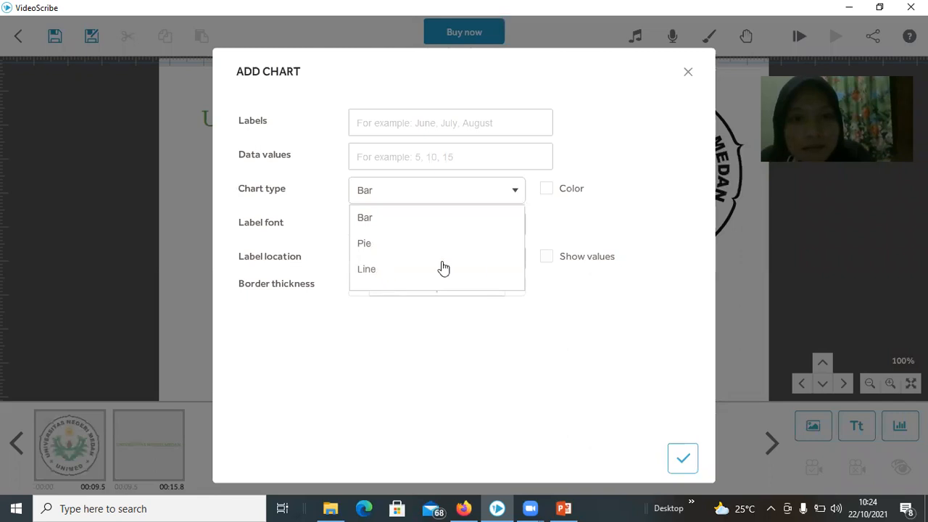
click(481, 269)
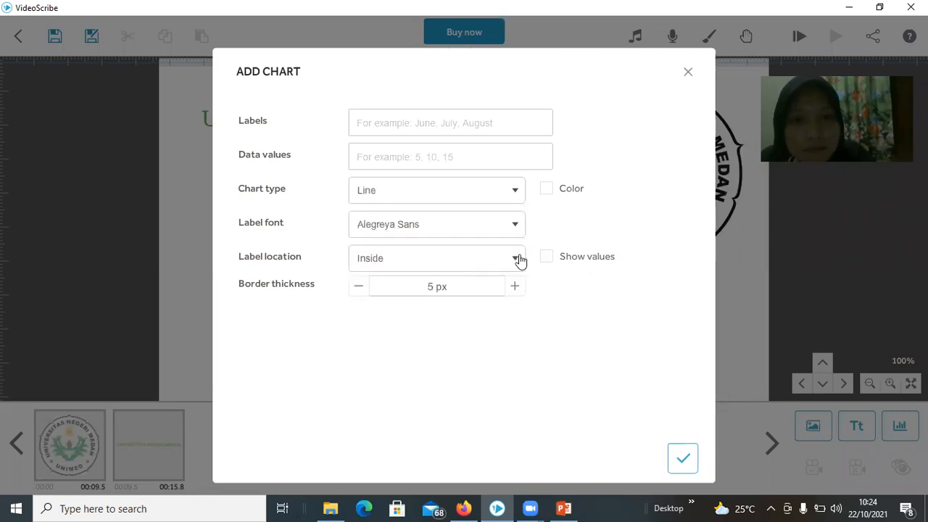
click(516, 260)
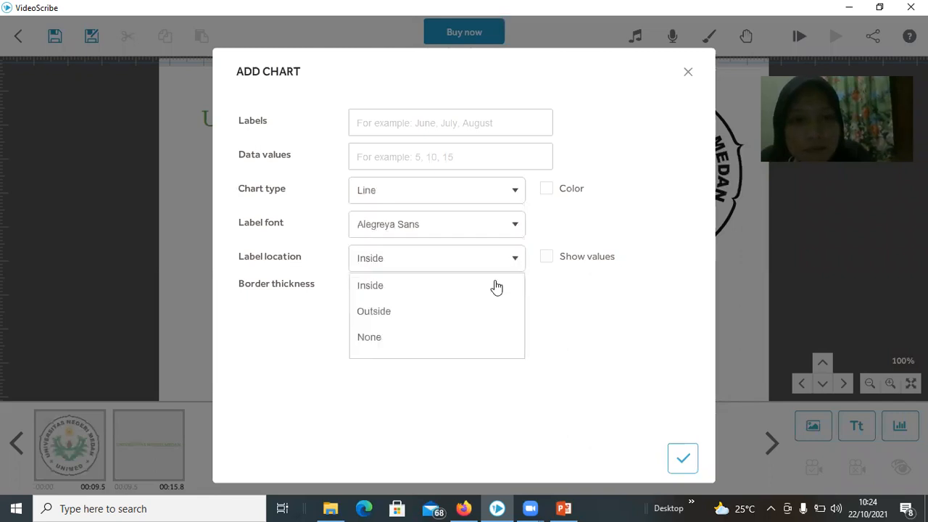
click(435, 285)
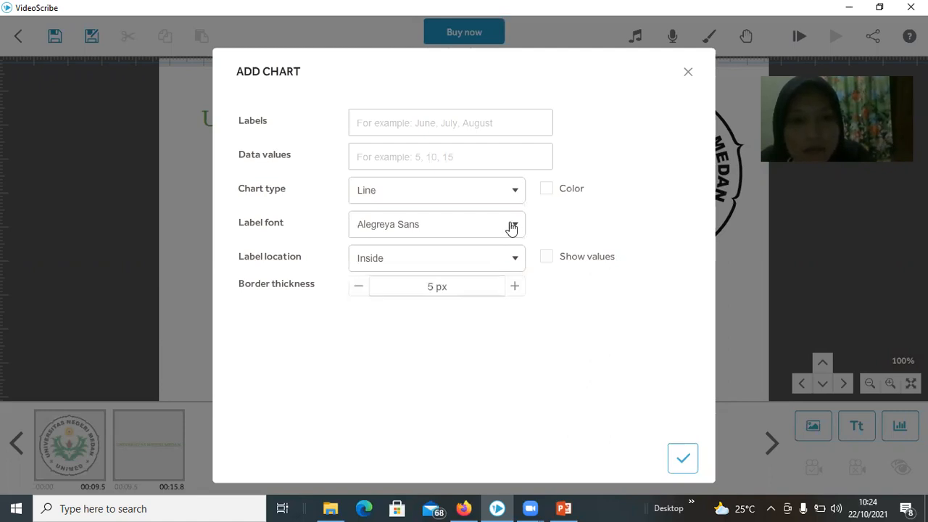
click(512, 228)
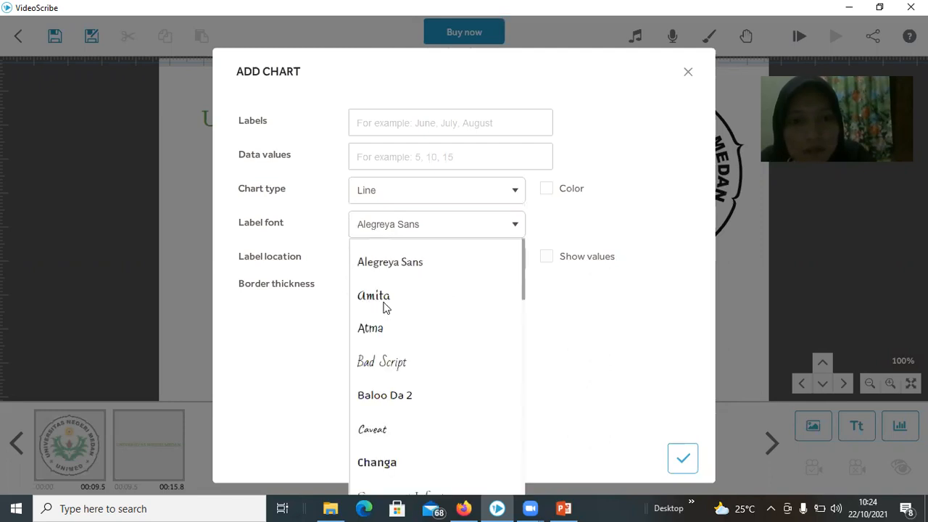
click(385, 298)
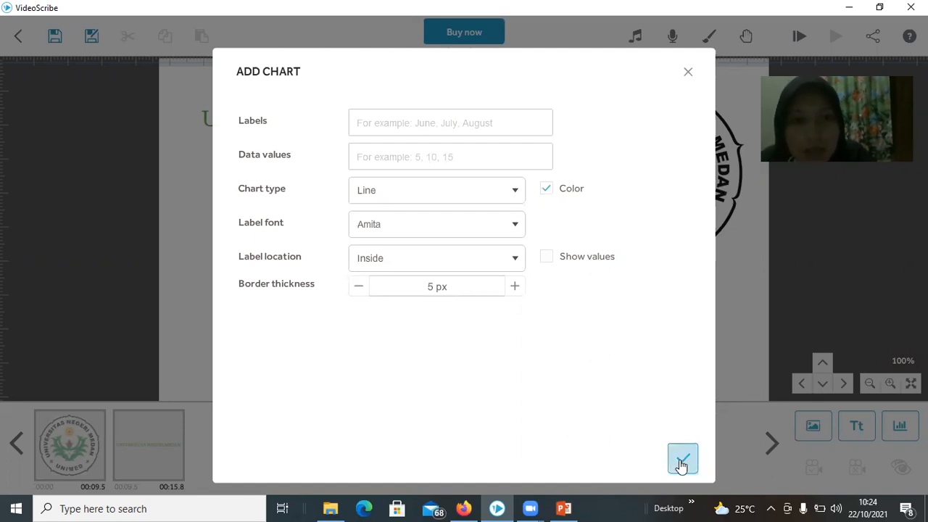
- Enter "UNIVERSITAS" as the line chart's label
click(491, 124)
text(U)
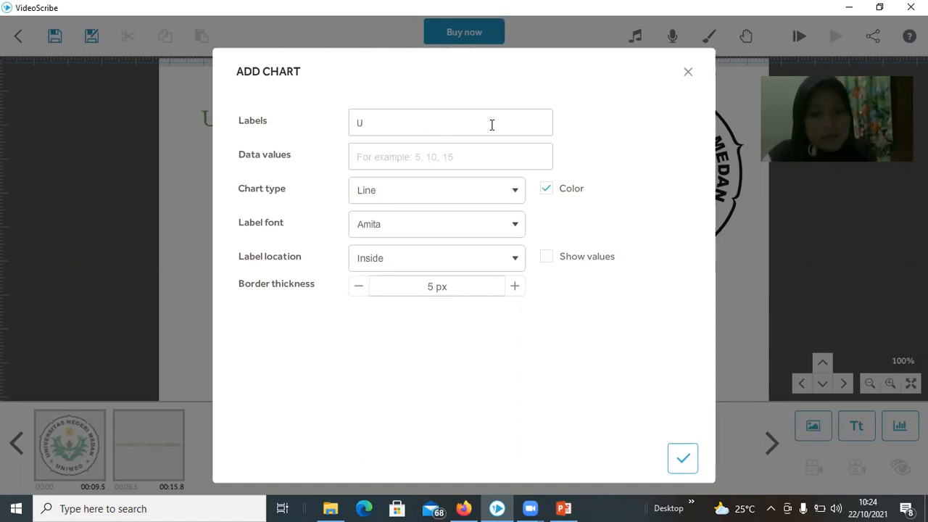
text(NI)
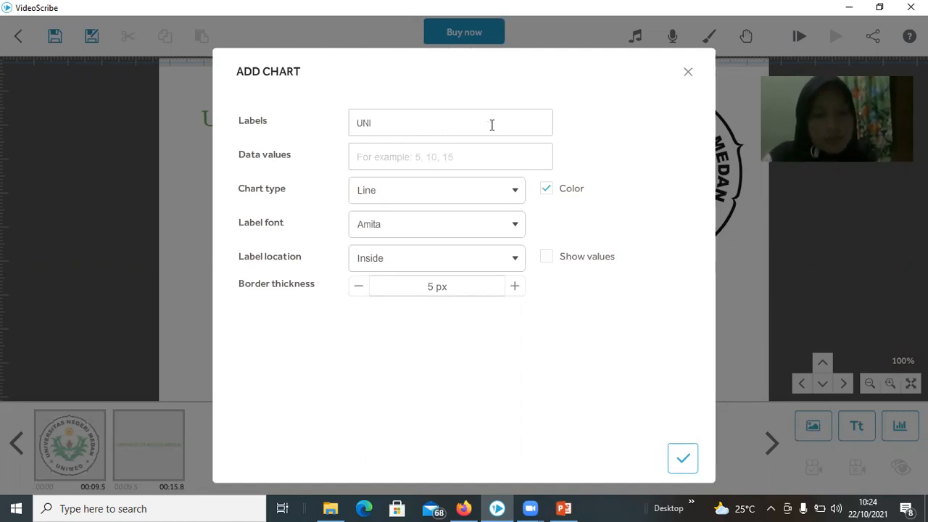
text(VERSITAS)
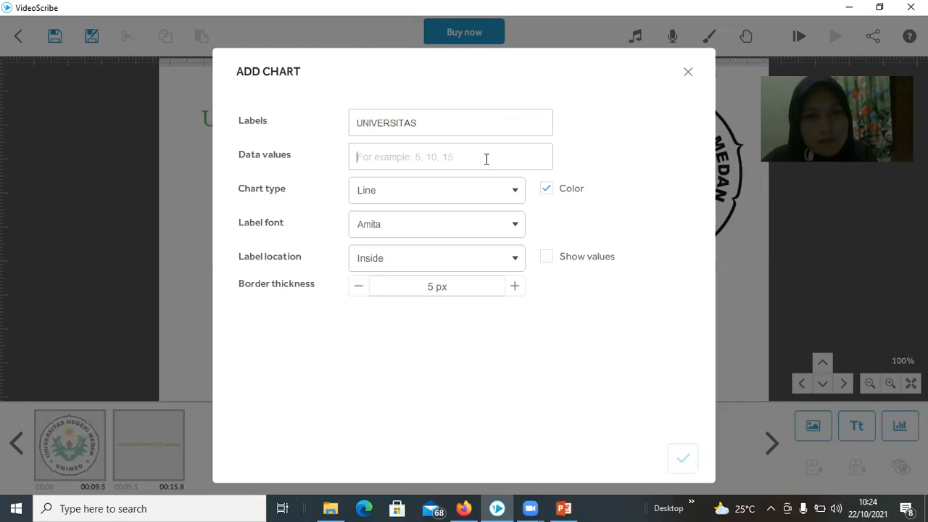
- Replace the line chart's label with "MAHASISWA", set its data value to 1000 and place the chart on the canvas
click(453, 126)
text(UNIVERSITA)
key(BackSpace)
key(BackSpace)
key(BackSpace)
key(BackSpace)
key(BackSpace)
key(BackSpace)
key(BackSpace)
key(BackSpace)
key(BackSpace)
key(BackSpace)
text(MAHASISWA)
click(452, 155)
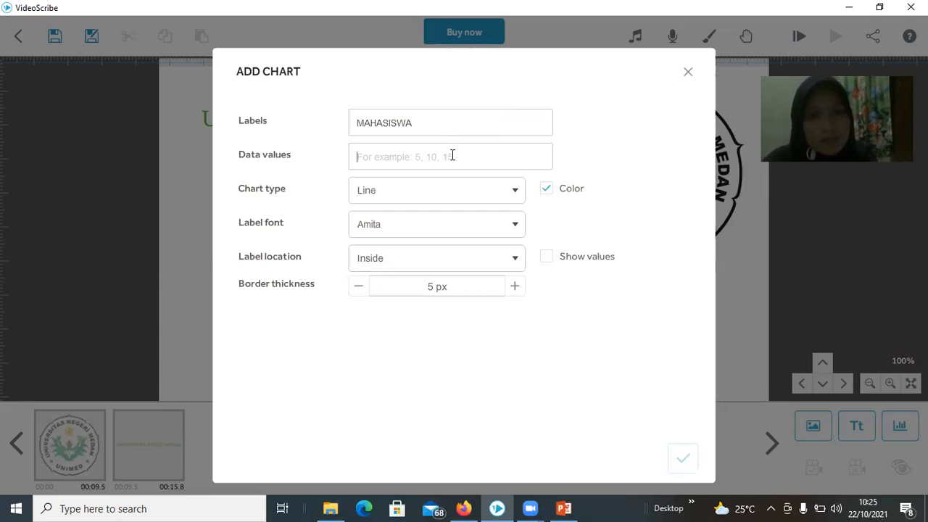
text(1000)
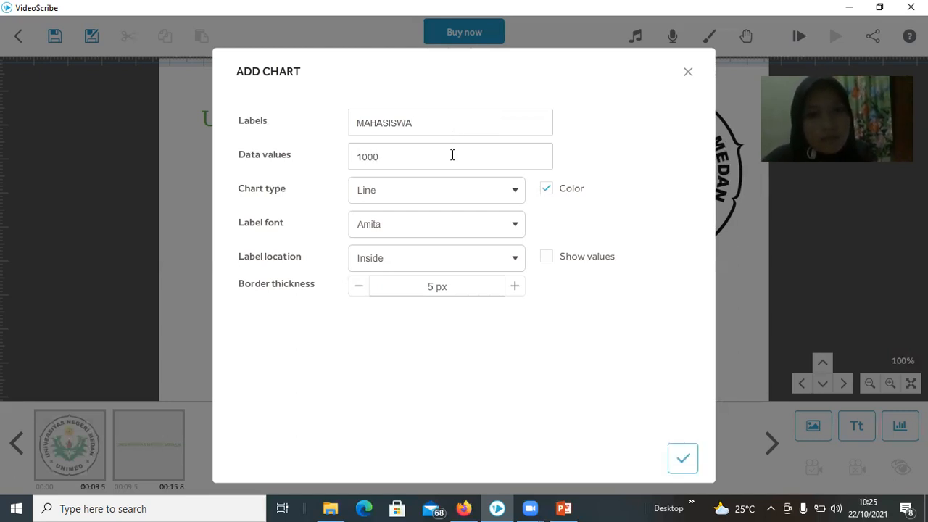
click(678, 459)
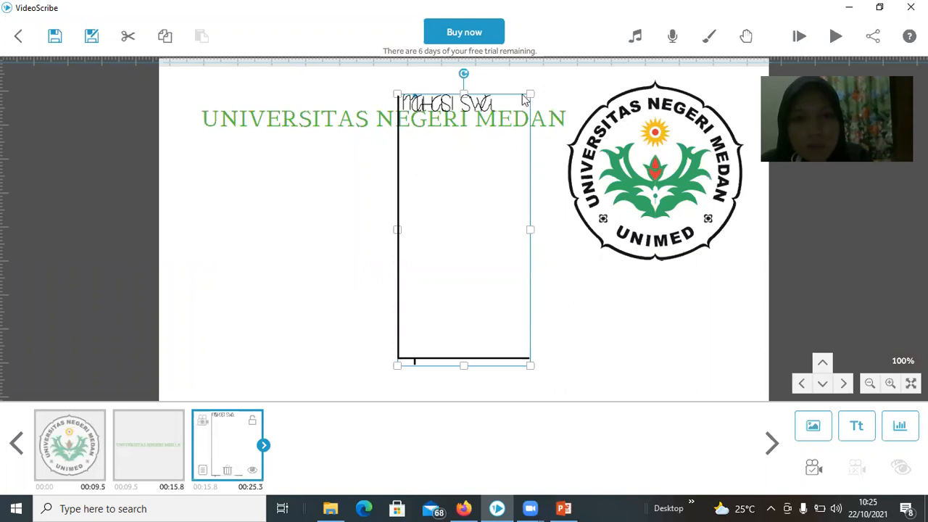
- Shrink the line chart below the university name and widen it, and delete it from the scene
drag(529, 98, 511, 172)
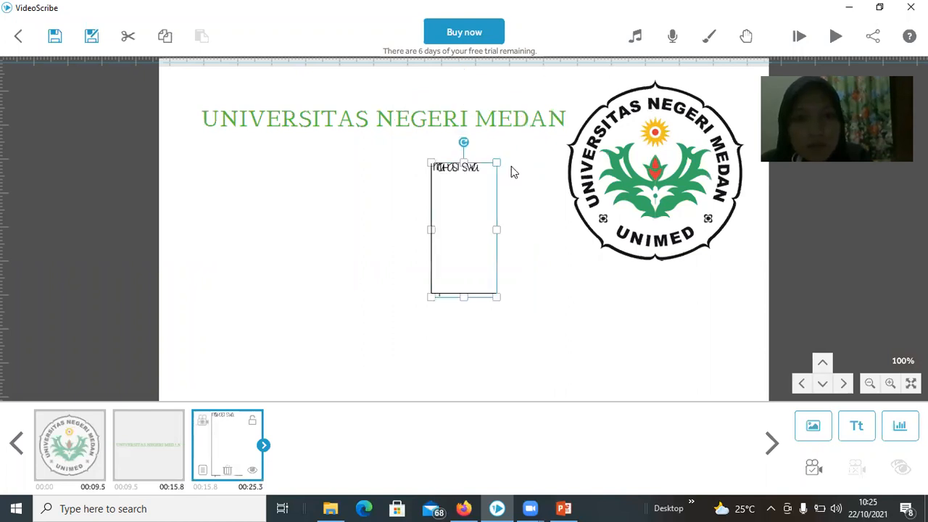
drag(500, 236, 536, 238)
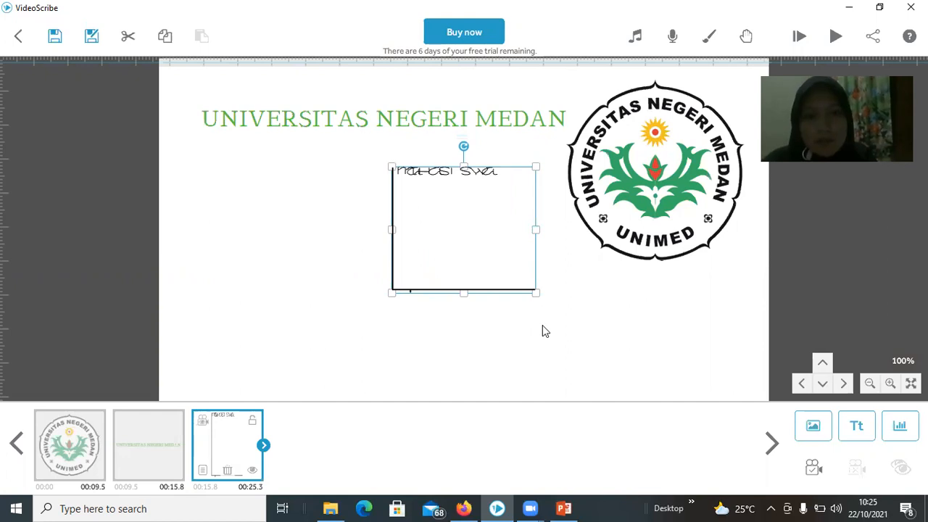
key(Delete)
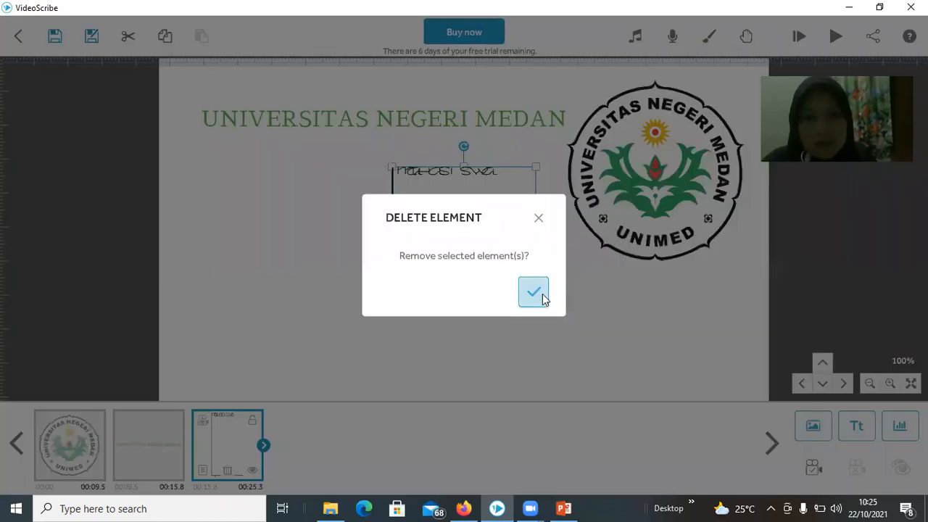
click(538, 293)
- Add a colored bar chart labeled "MAHASISWA" with data value 5, shown values and a 7 px border
click(898, 427)
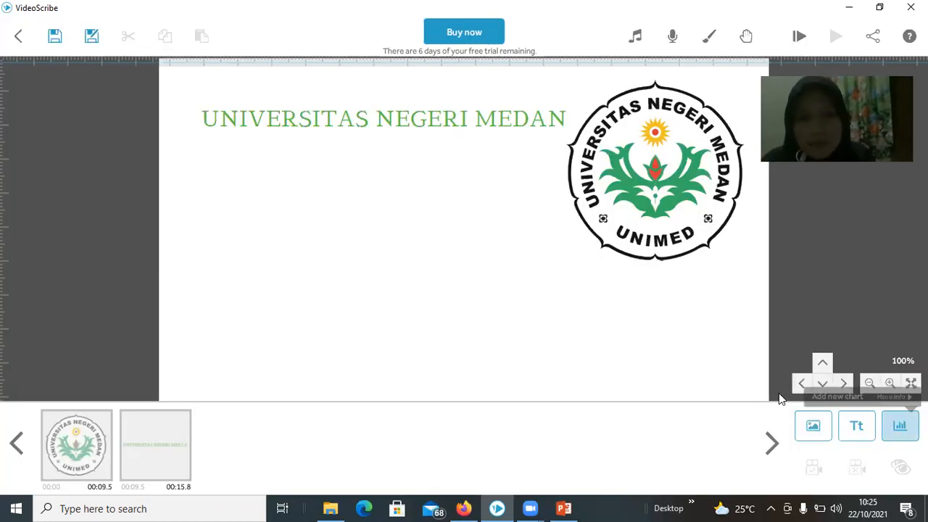
click(546, 258)
click(474, 153)
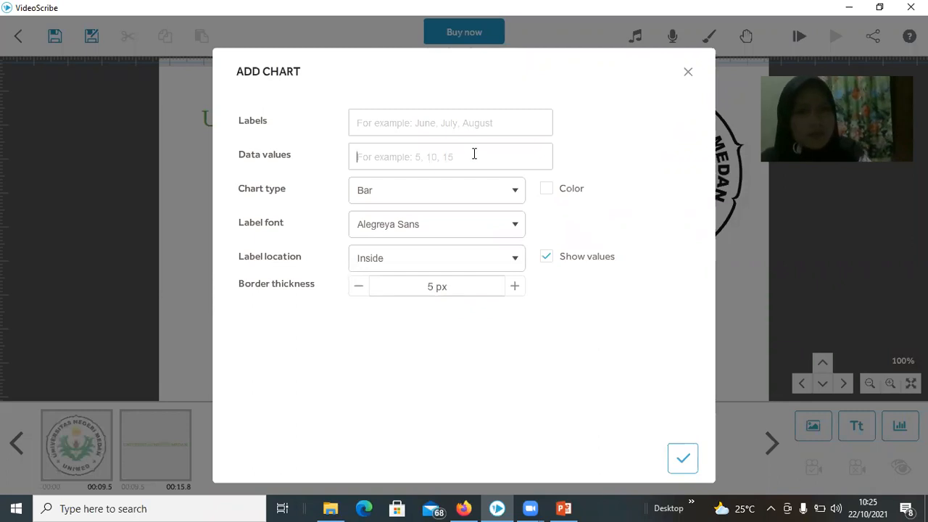
text(5)
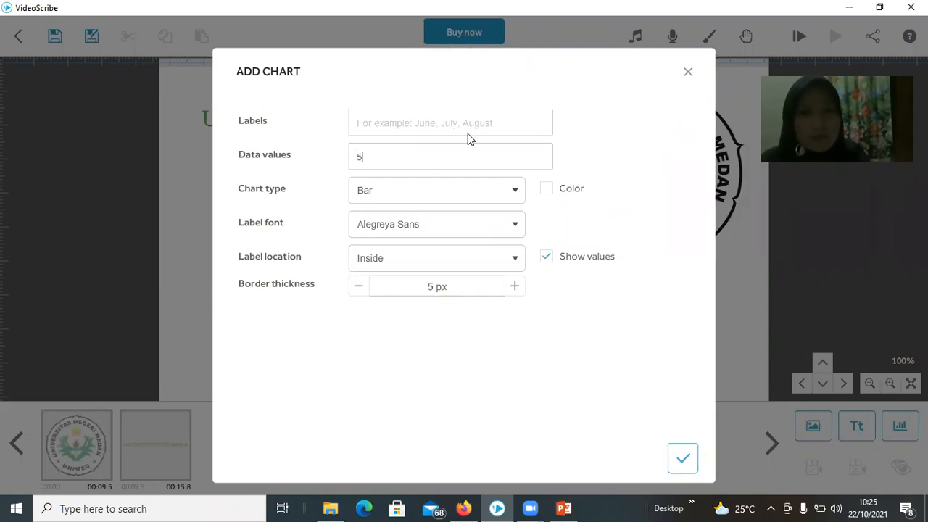
click(467, 127)
text(MAHASISWA)
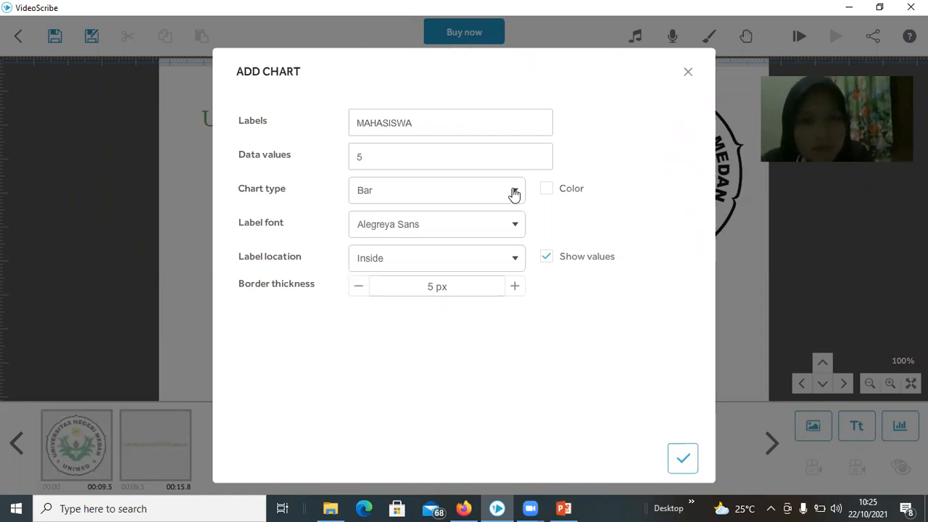
click(549, 190)
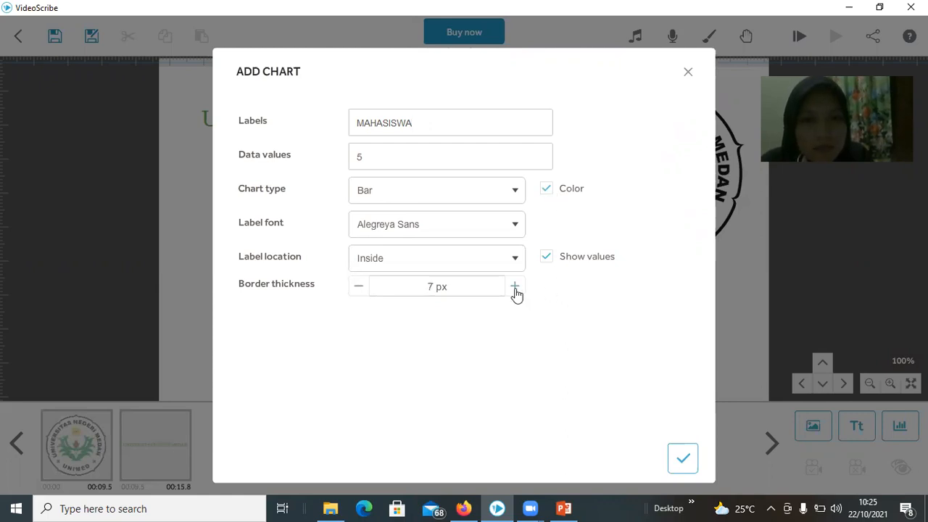
click(686, 455)
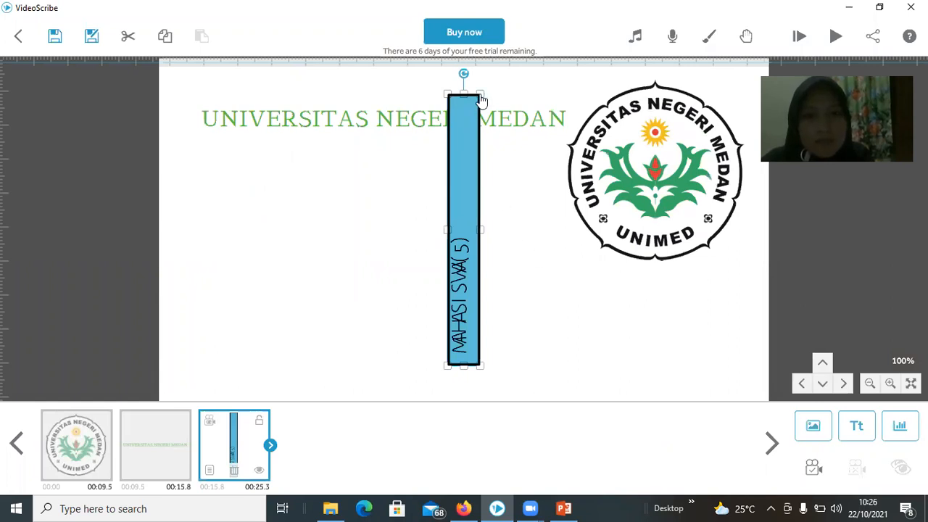
- Shrink the bar chart on the canvas and delete it from the scene
drag(480, 98, 477, 145)
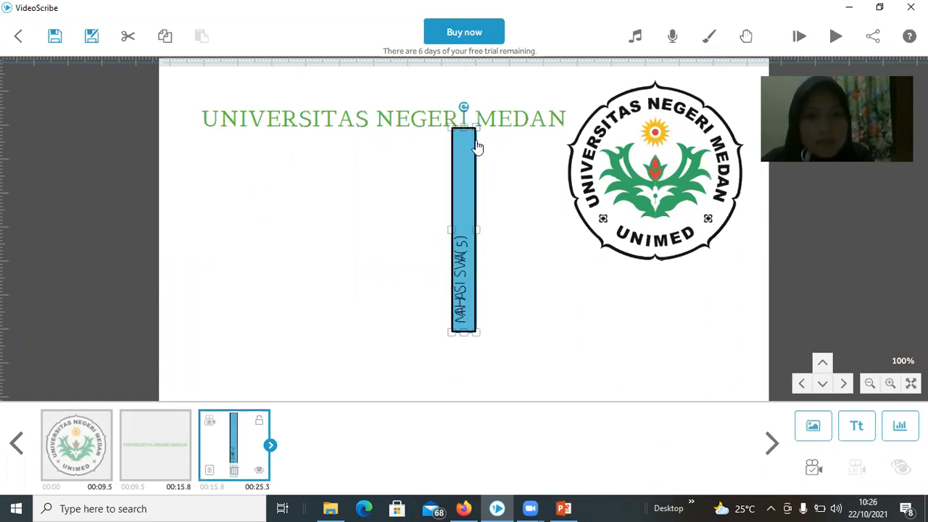
key(Delete)
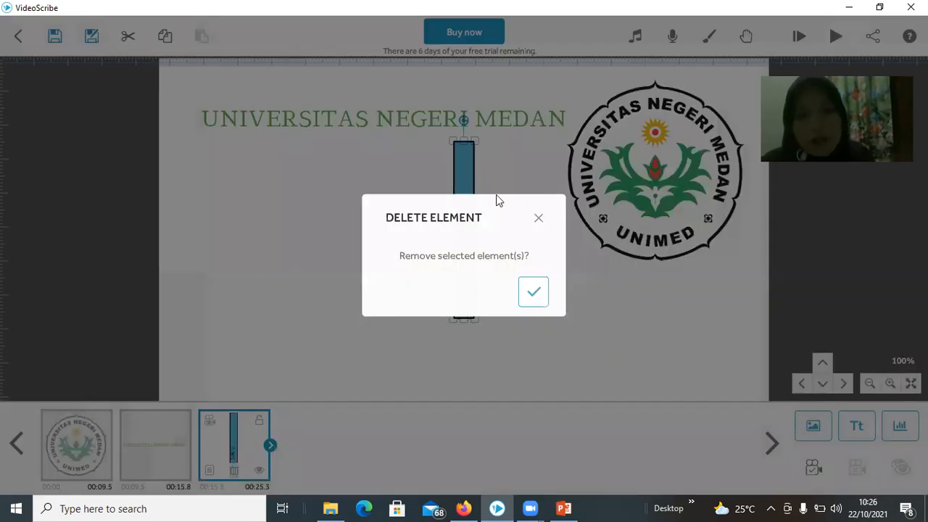
click(533, 290)
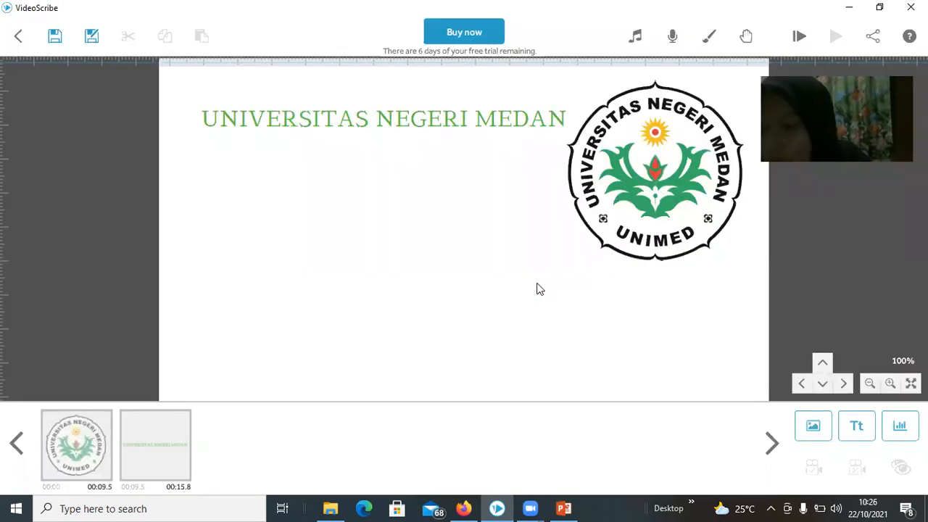